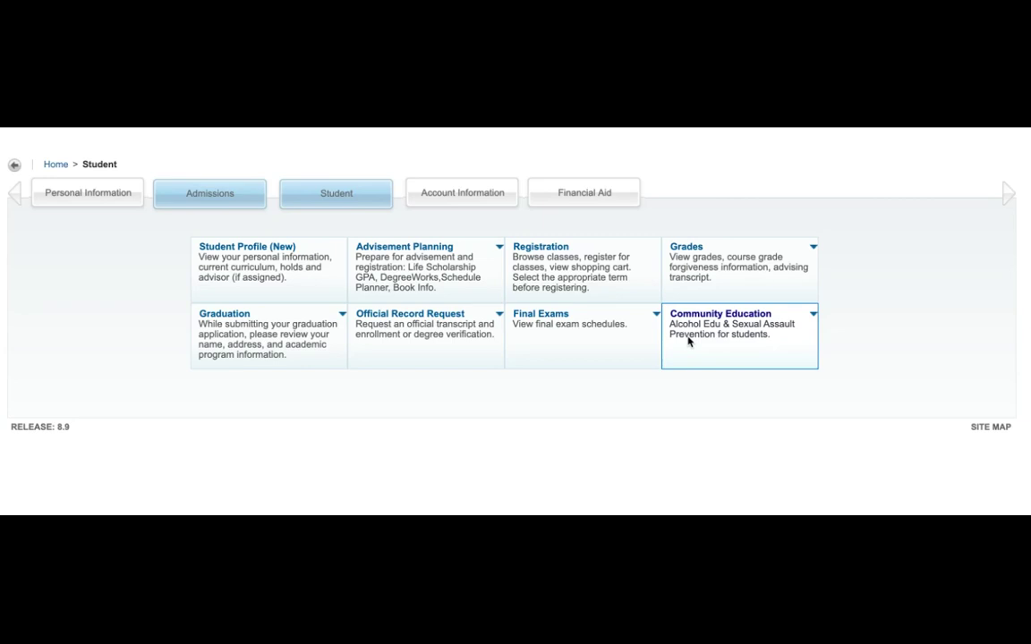
# Open Register for Classes from the student registration options and continue with the Fall 2020 term
pyautogui.click(357, 196)
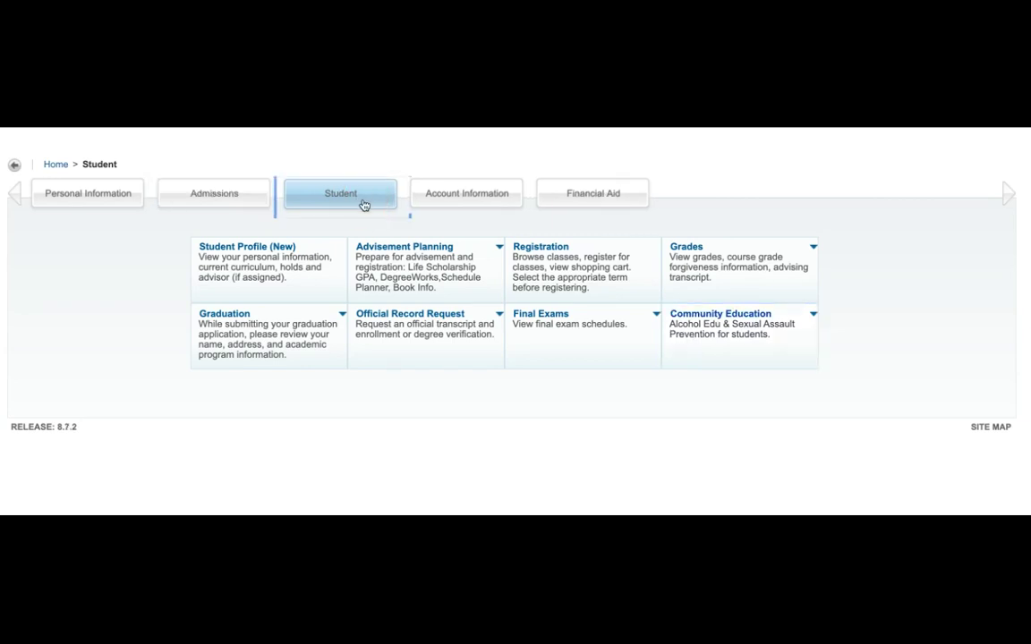
pyautogui.click(559, 271)
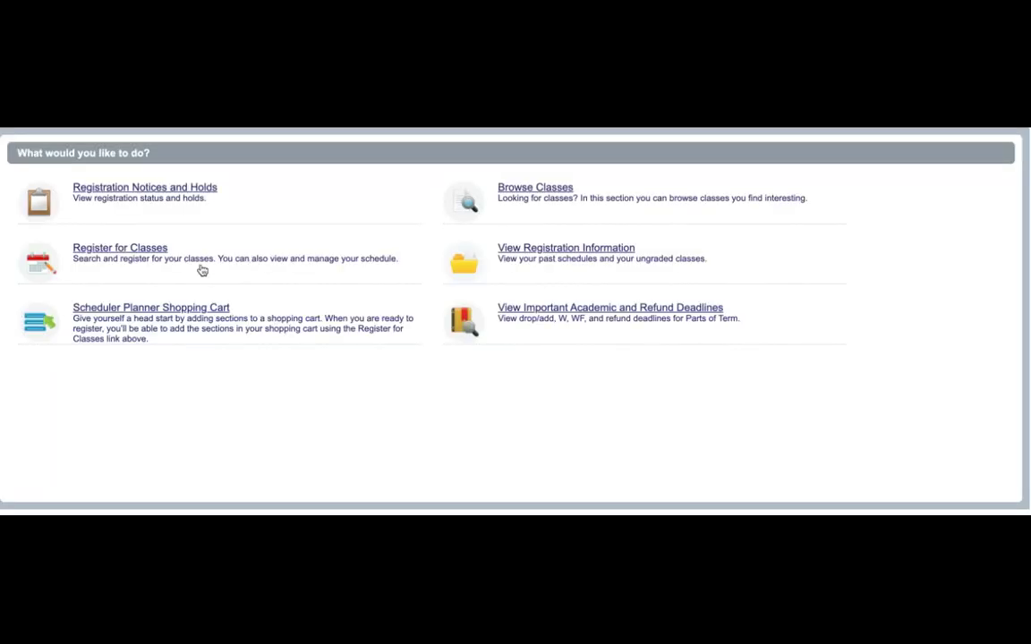
pyautogui.click(144, 256)
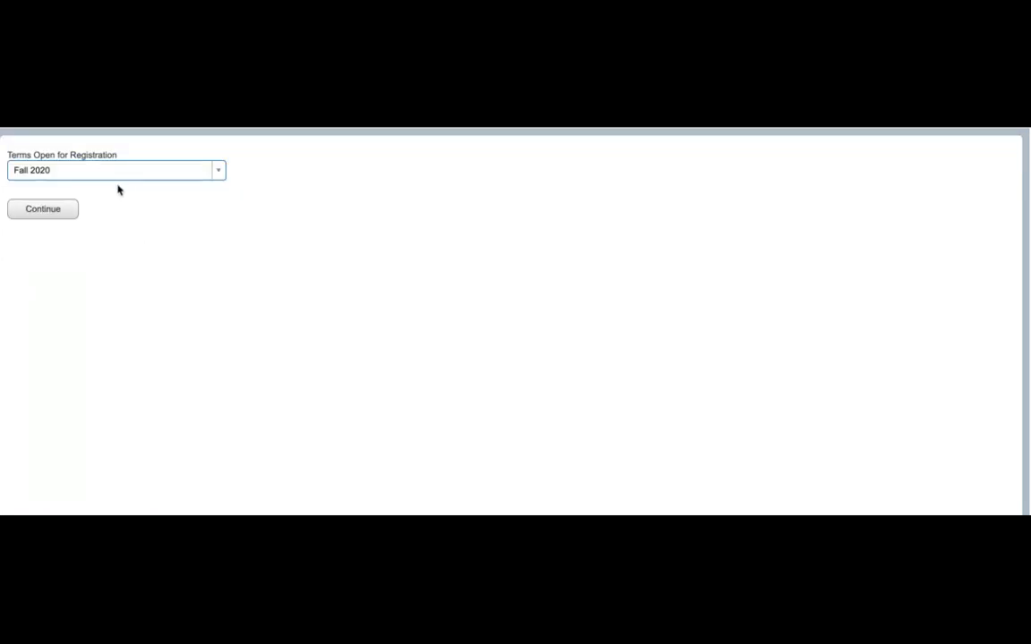
pyautogui.click(60, 210)
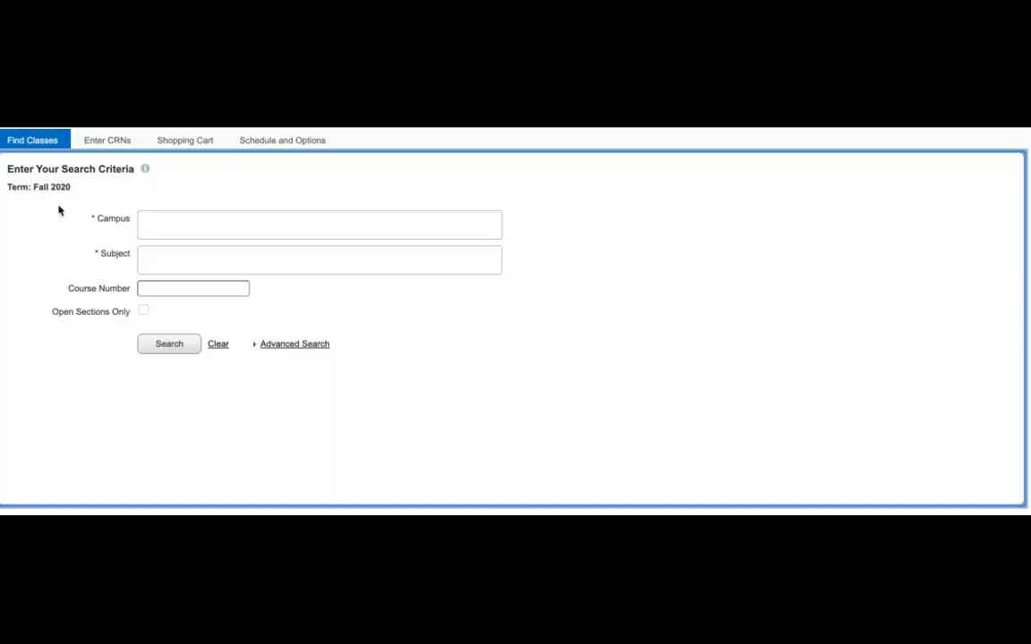
# Set the class search criteria to campus USC Lancaster and subject ENGL - English
pyautogui.click(166, 224)
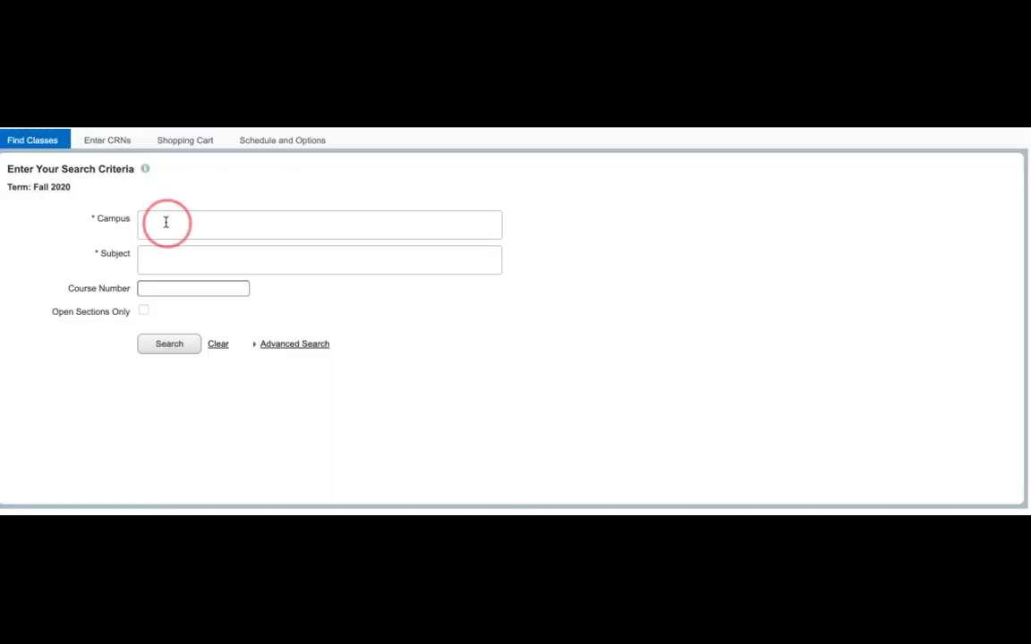
pyautogui.write('usc')
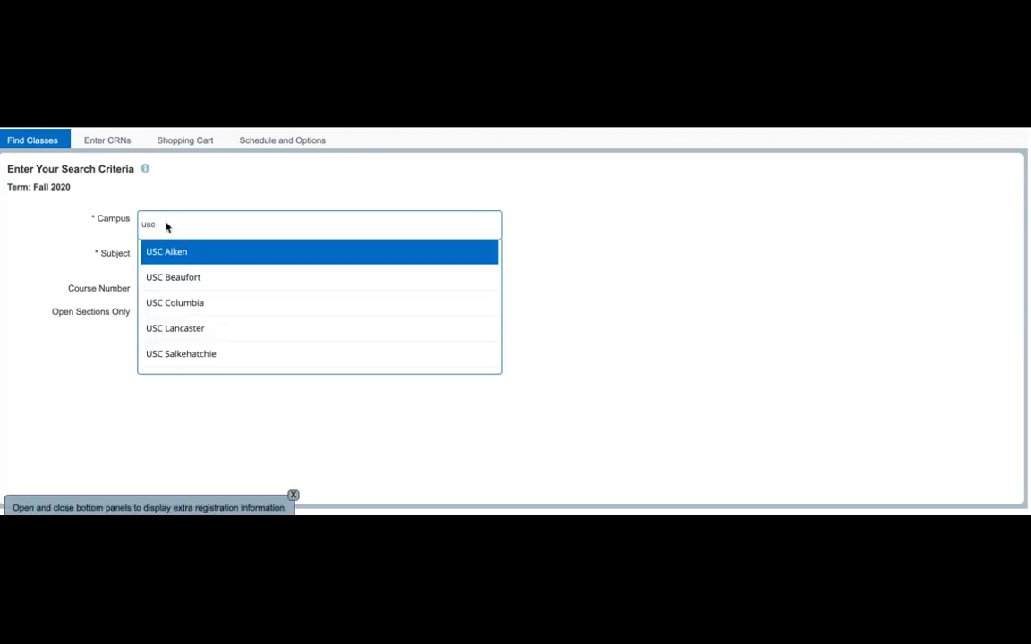
pyautogui.click(184, 326)
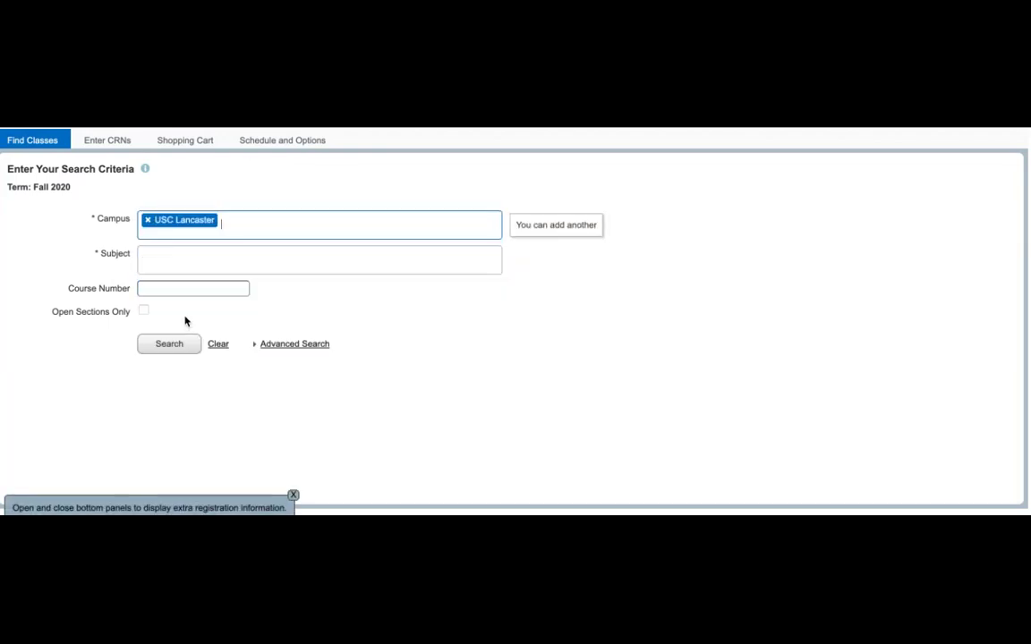
pyautogui.click(175, 250)
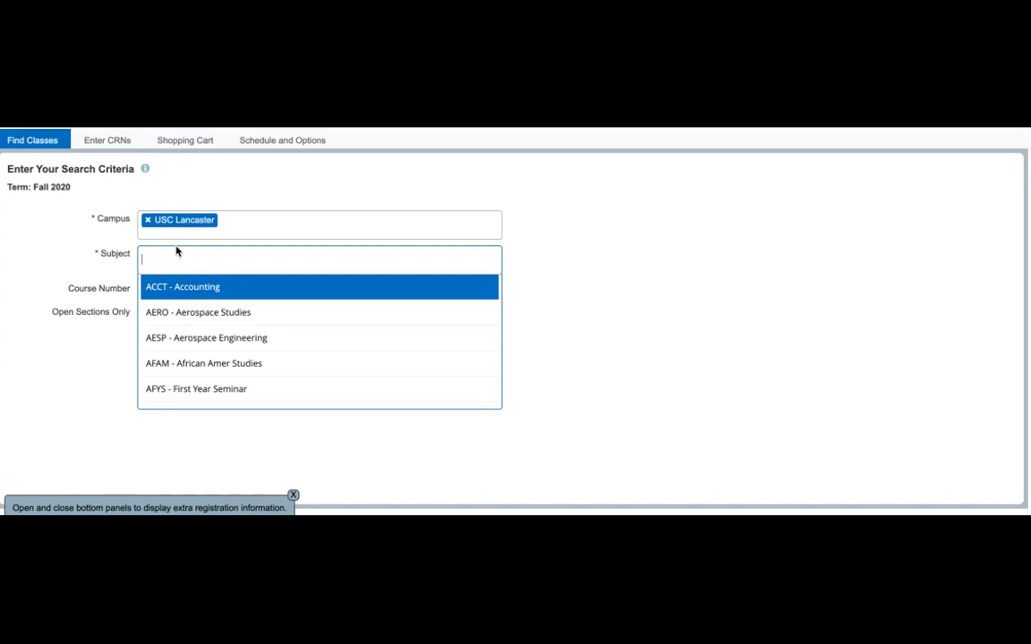
pyautogui.write('english')
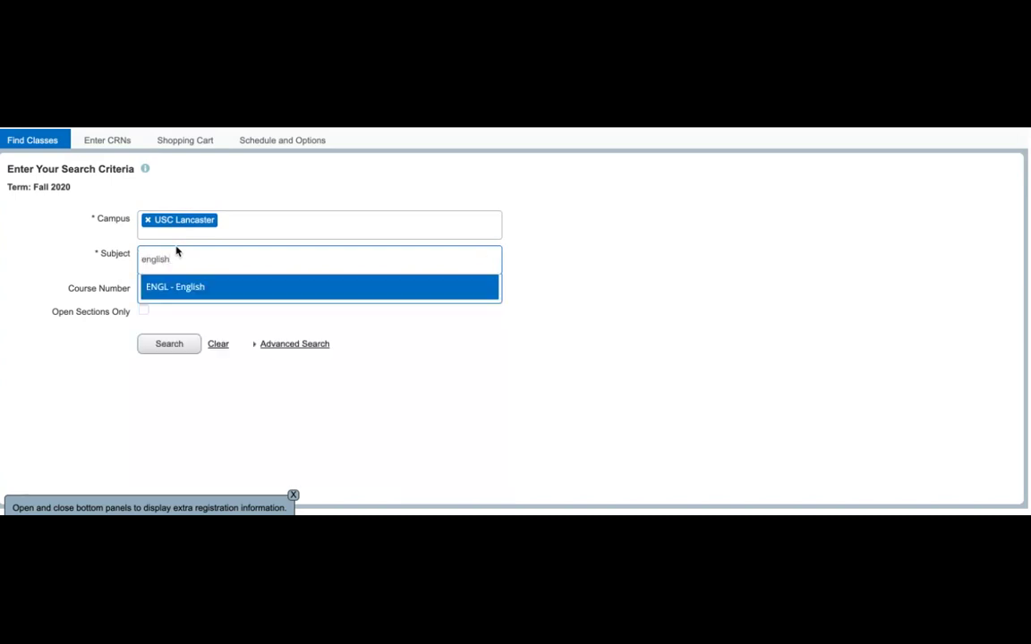
pyautogui.click(161, 289)
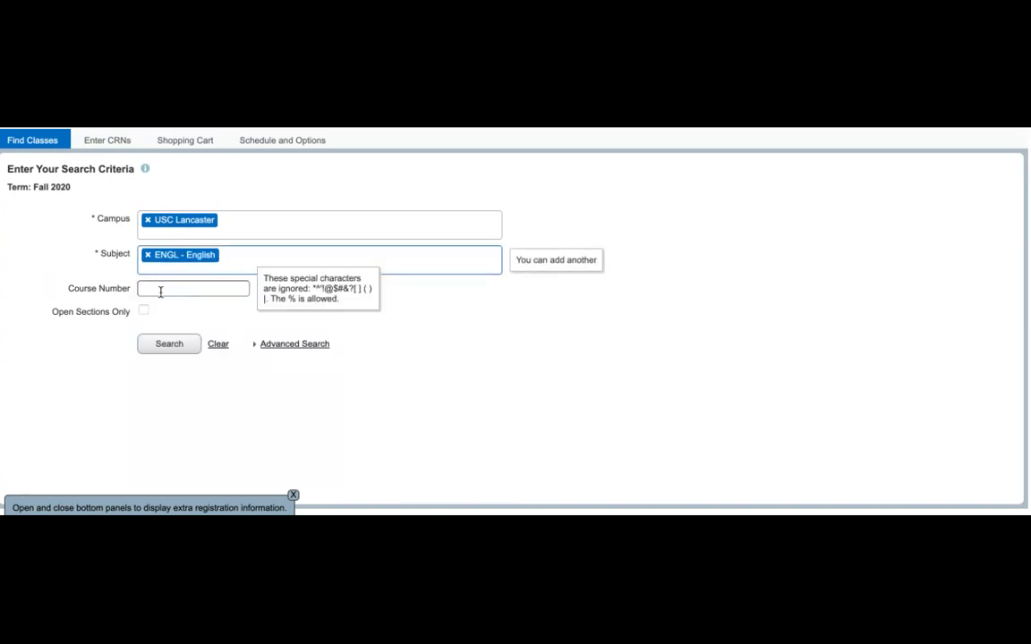
# Enter course number 101, limit the results to open sections only, and run the class search
pyautogui.click(161, 289)
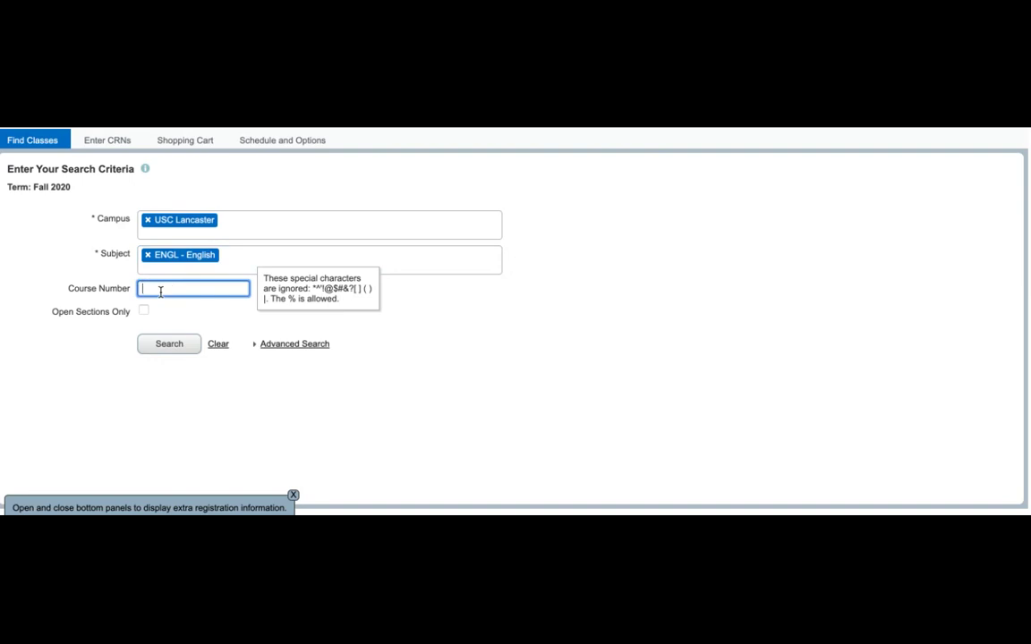
pyautogui.write('101')
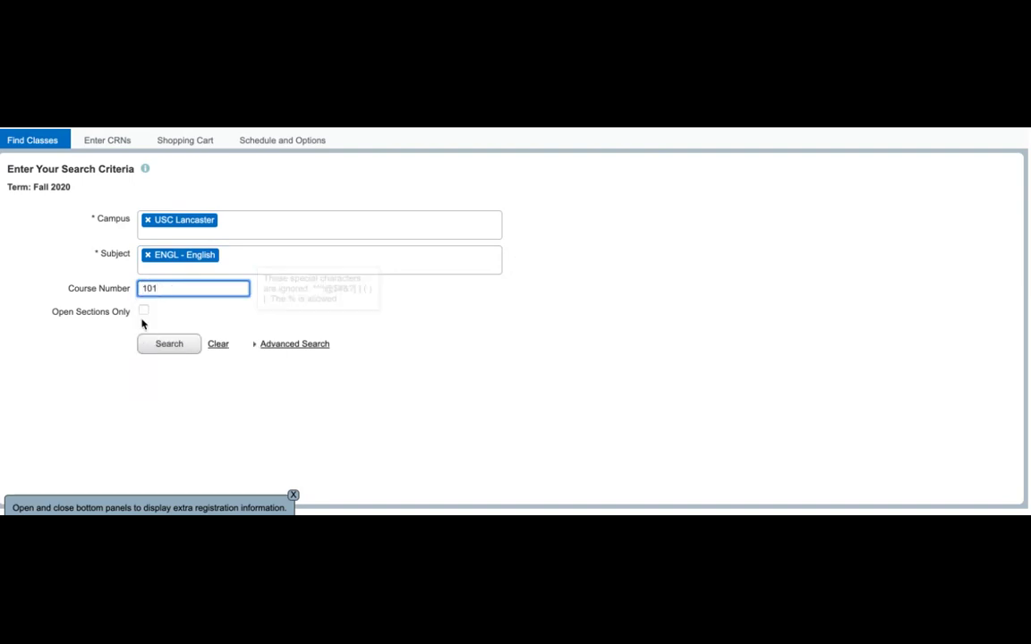
pyautogui.click(143, 313)
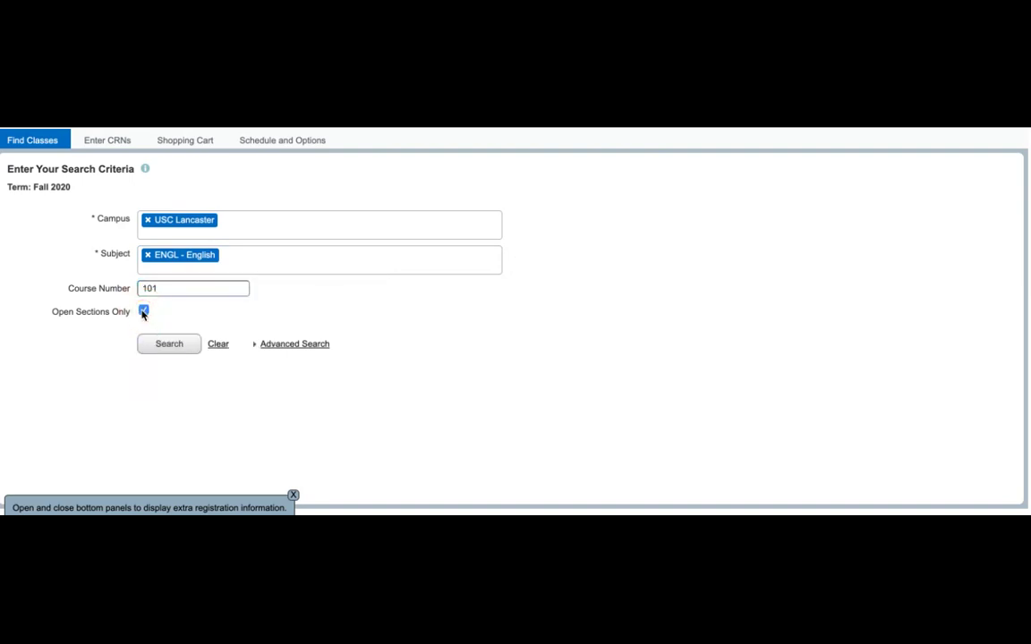
pyautogui.click(161, 346)
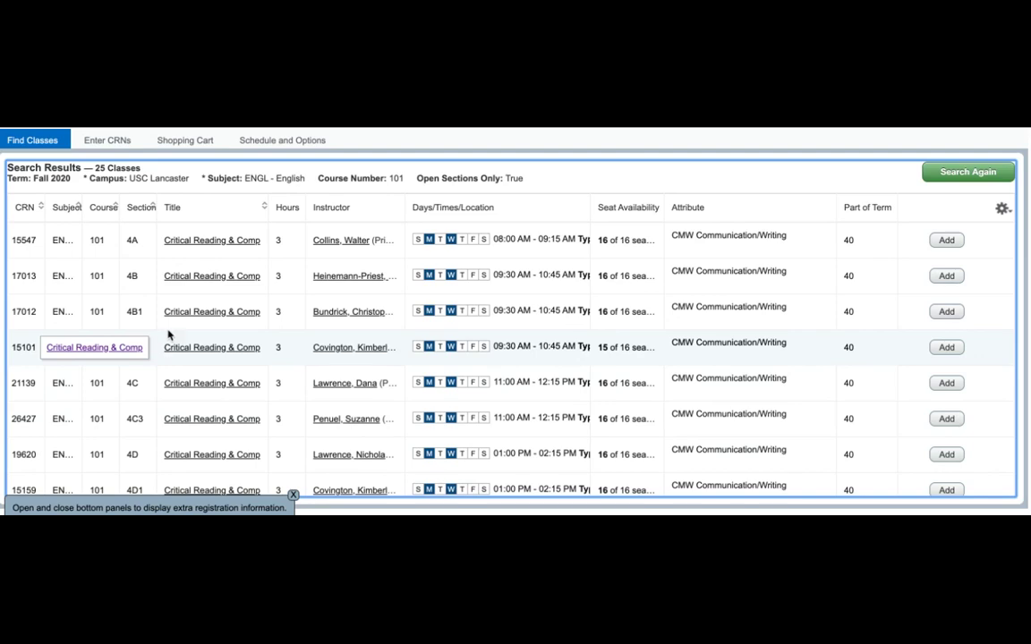
# Review section 4A's class details, including bookstore, course information, attributes, restrictions, meeting times, enrollment, corequisites, prerequisites and fees, and close them
pyautogui.click(224, 240)
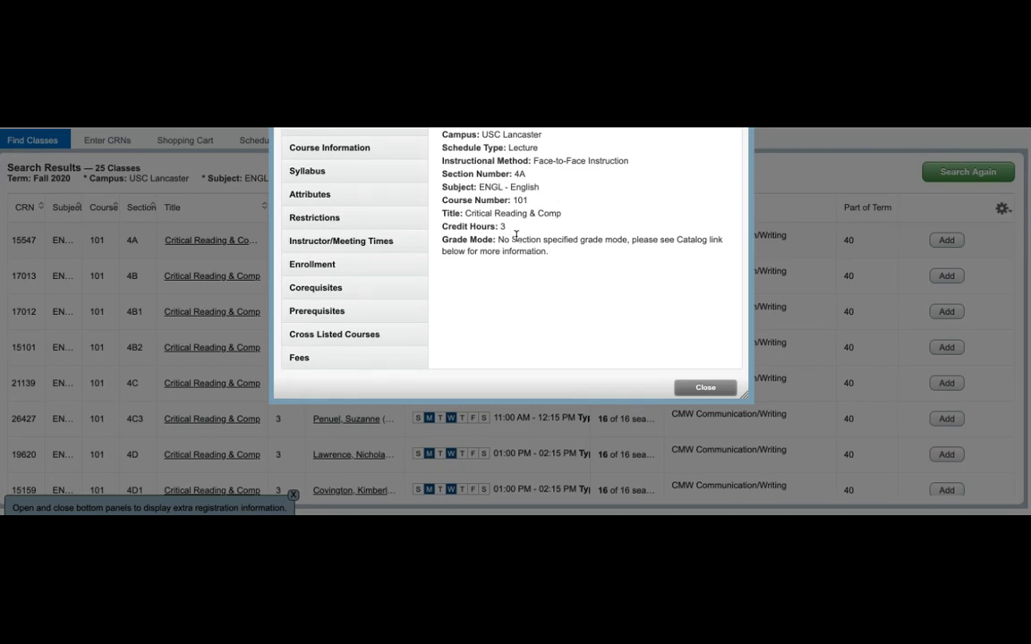
pyautogui.click(317, 130)
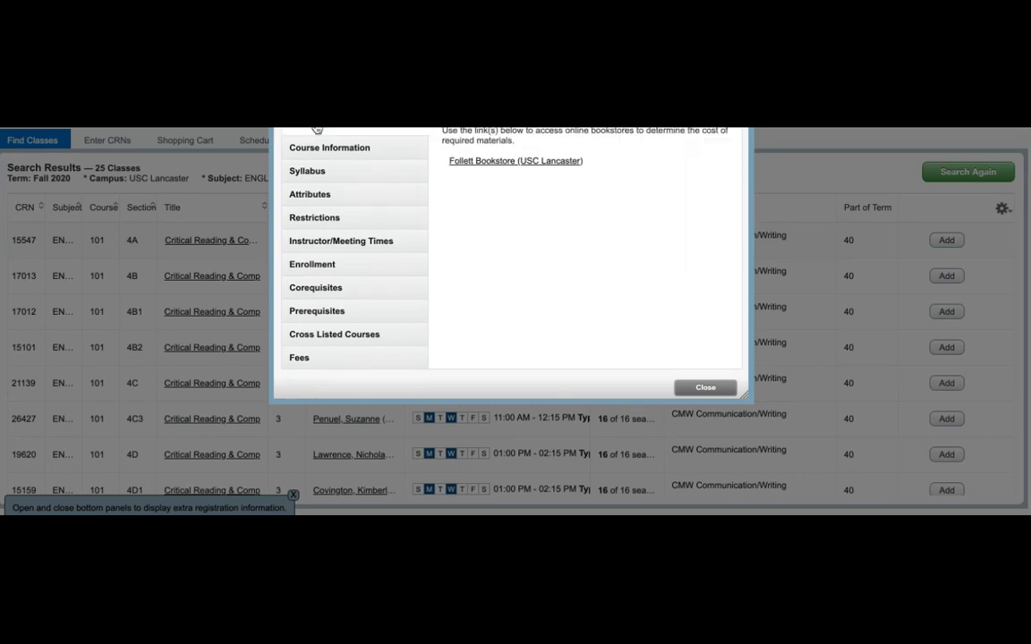
pyautogui.click(312, 149)
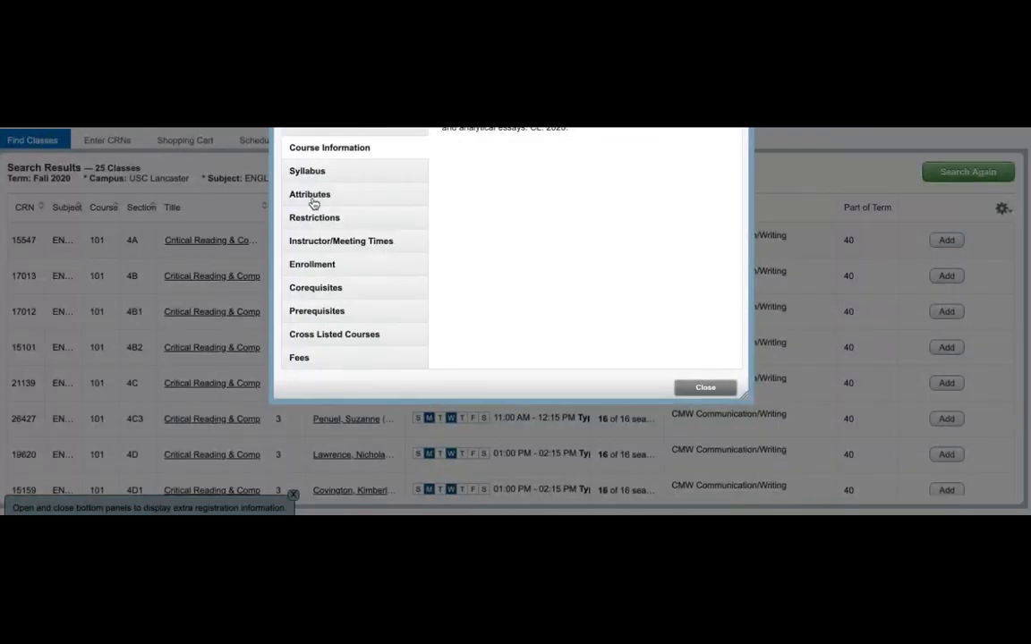
pyautogui.click(316, 197)
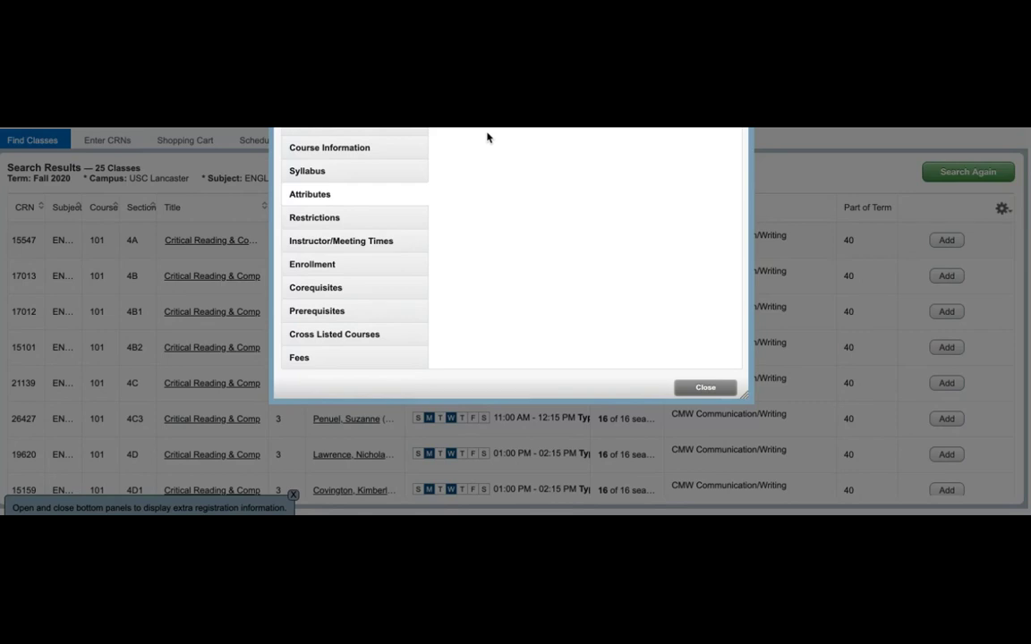
pyautogui.click(335, 217)
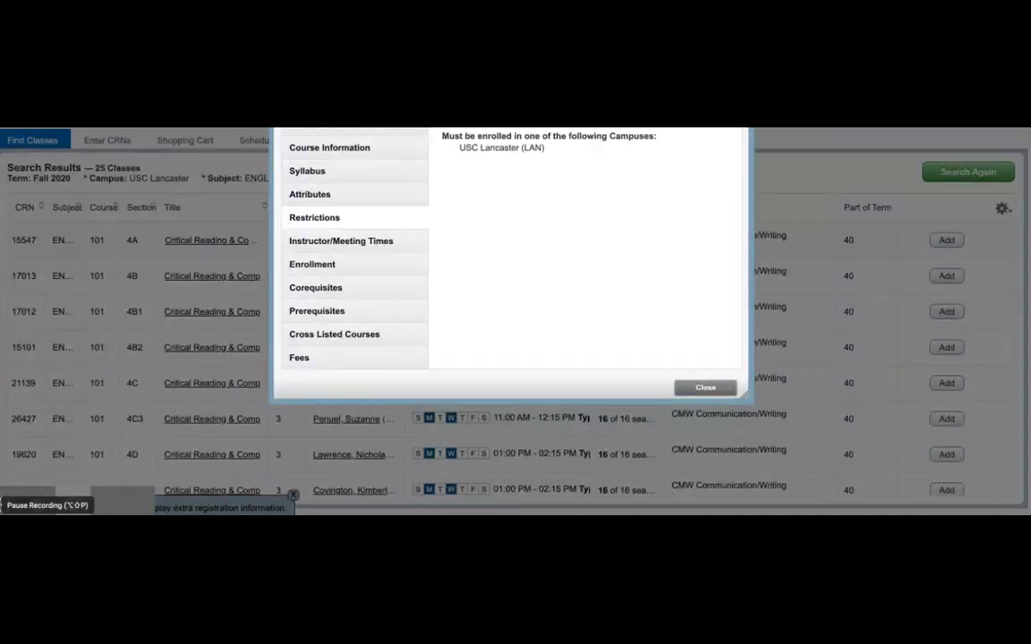
pyautogui.click(350, 246)
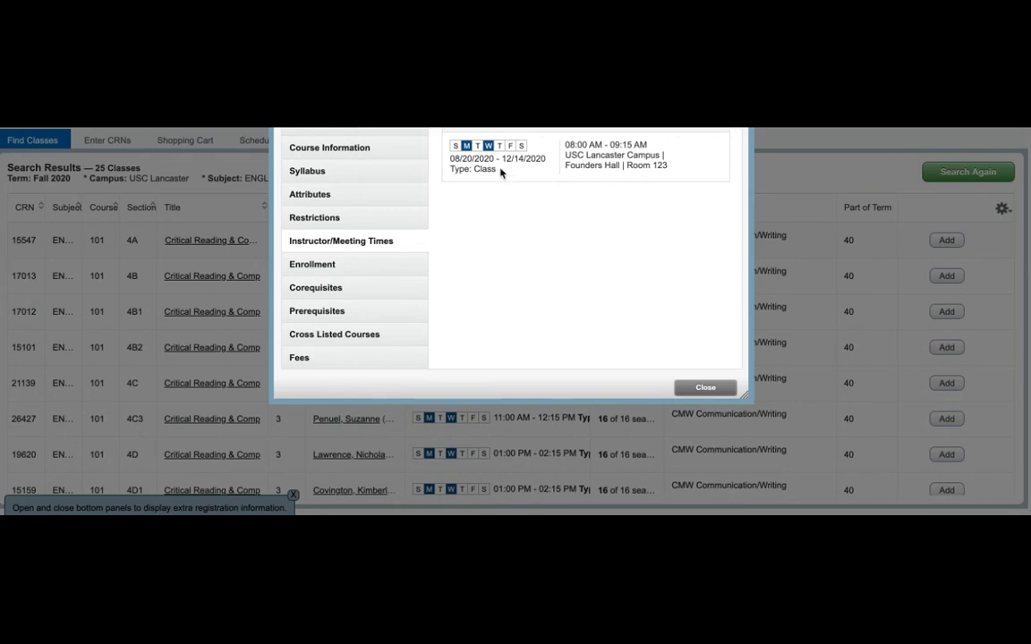
pyautogui.click(311, 270)
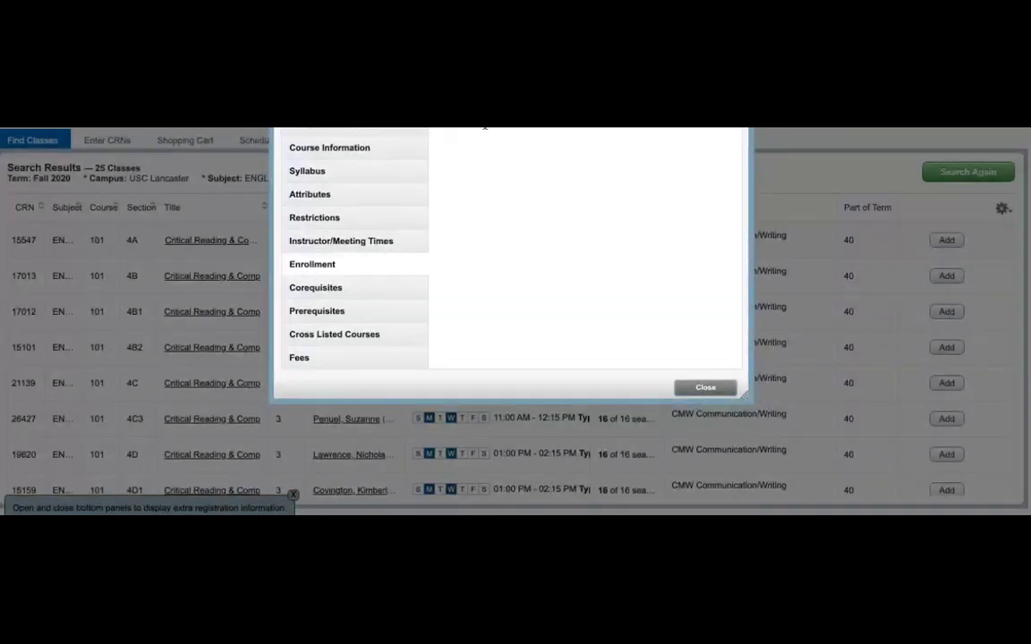
pyautogui.click(334, 291)
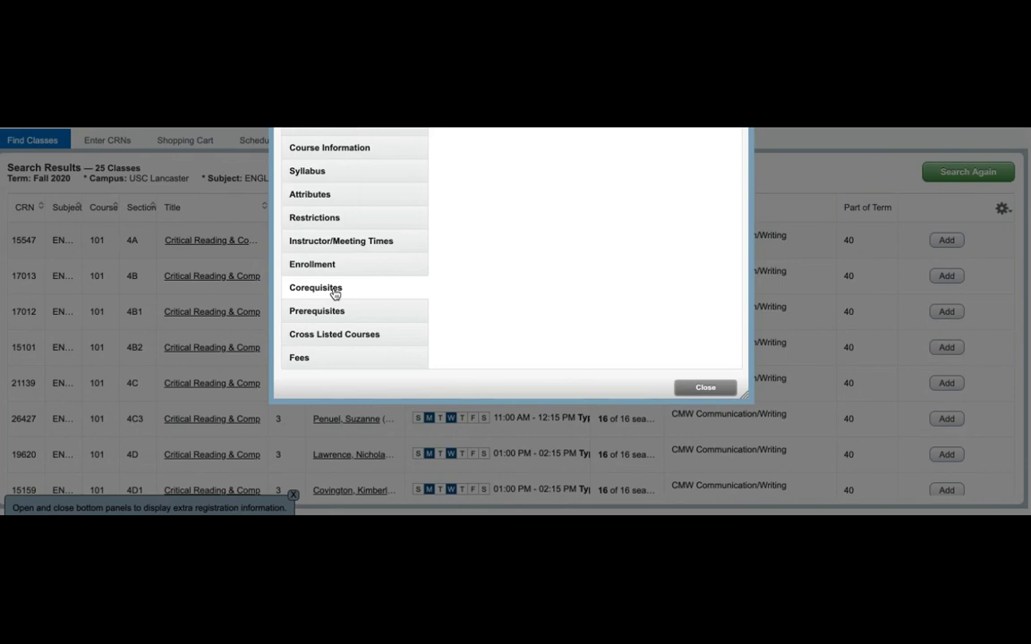
pyautogui.click(326, 313)
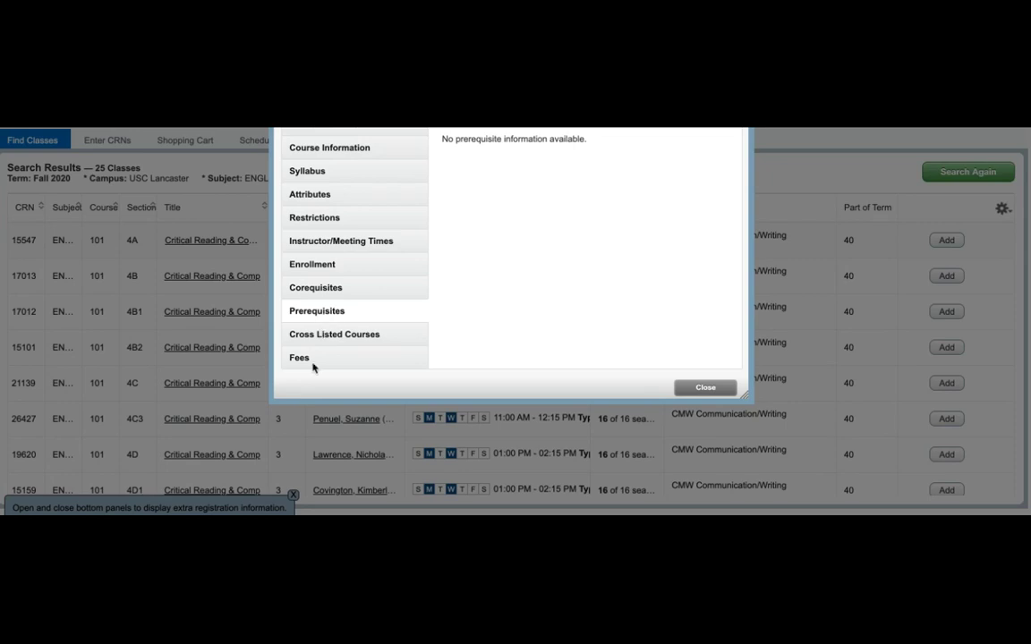
pyautogui.click(306, 360)
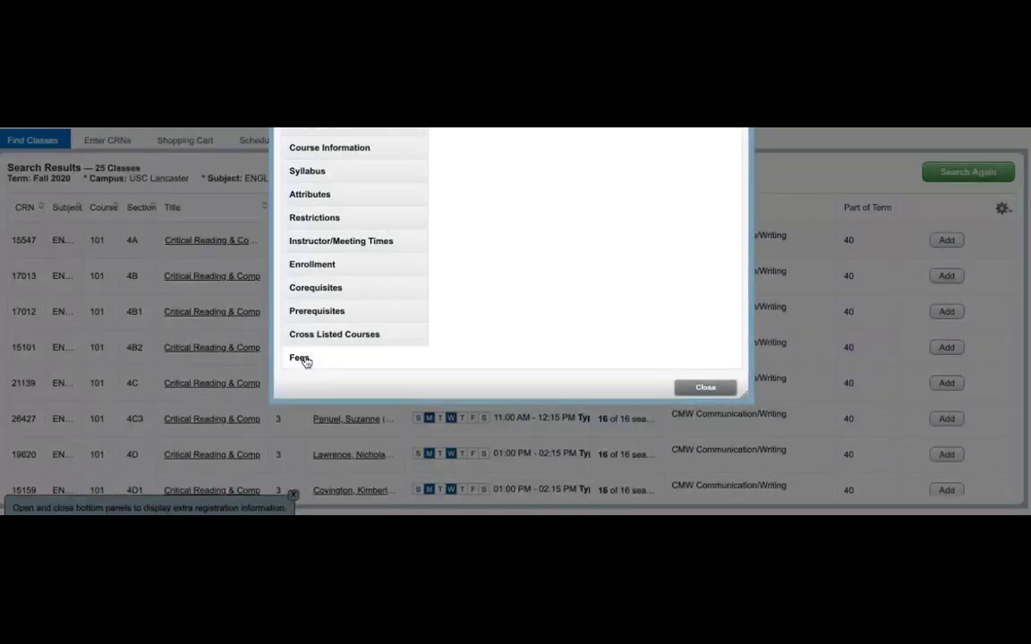
pyautogui.click(703, 387)
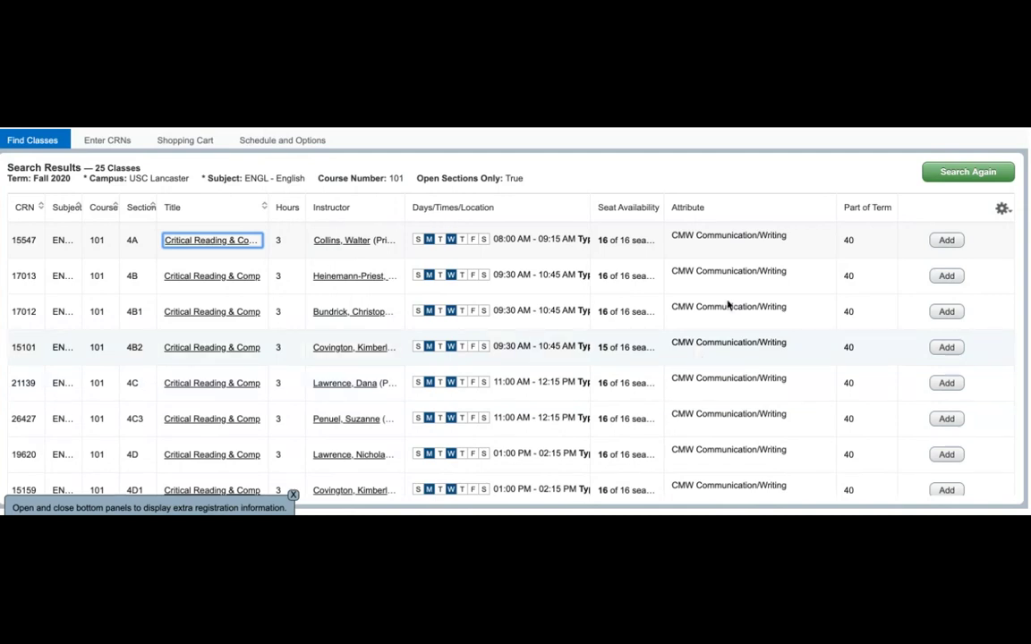
# Add ENGL 101 section 4A to the schedule summary and submit it as Web Registered
pyautogui.click(948, 242)
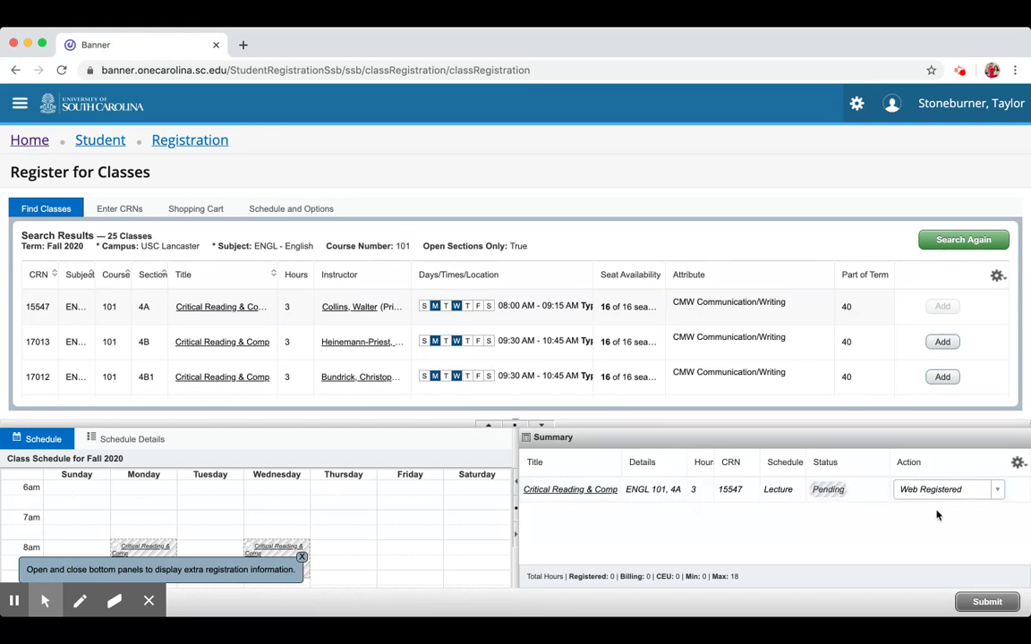
pyautogui.click(976, 602)
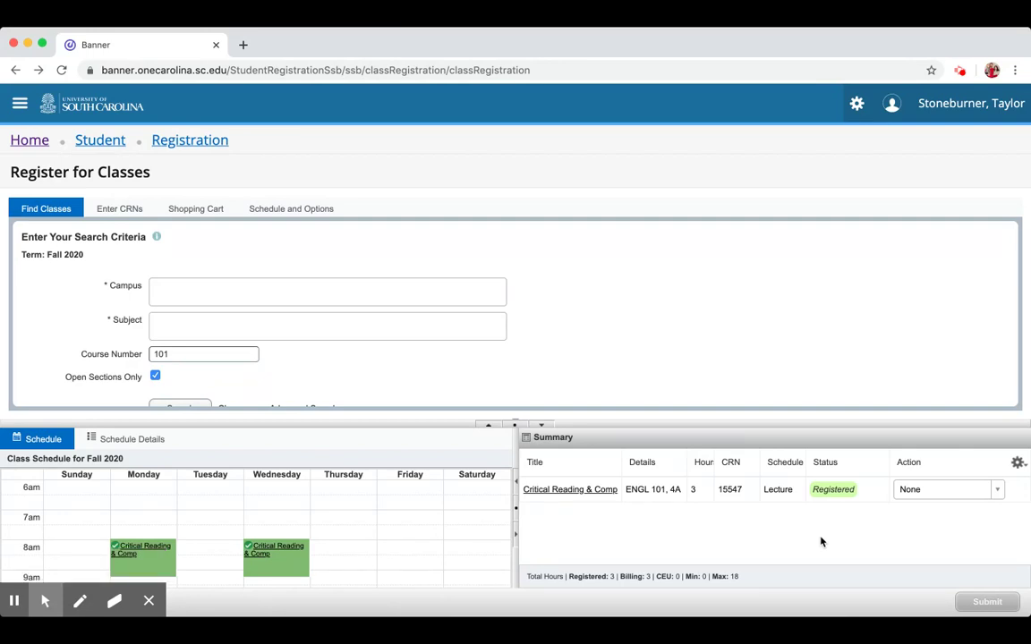
# Reopen class registration for Fall 2020 and drop ENGL 101 section 4A by submitting the Drop/Delete Web action
pyautogui.click(176, 150)
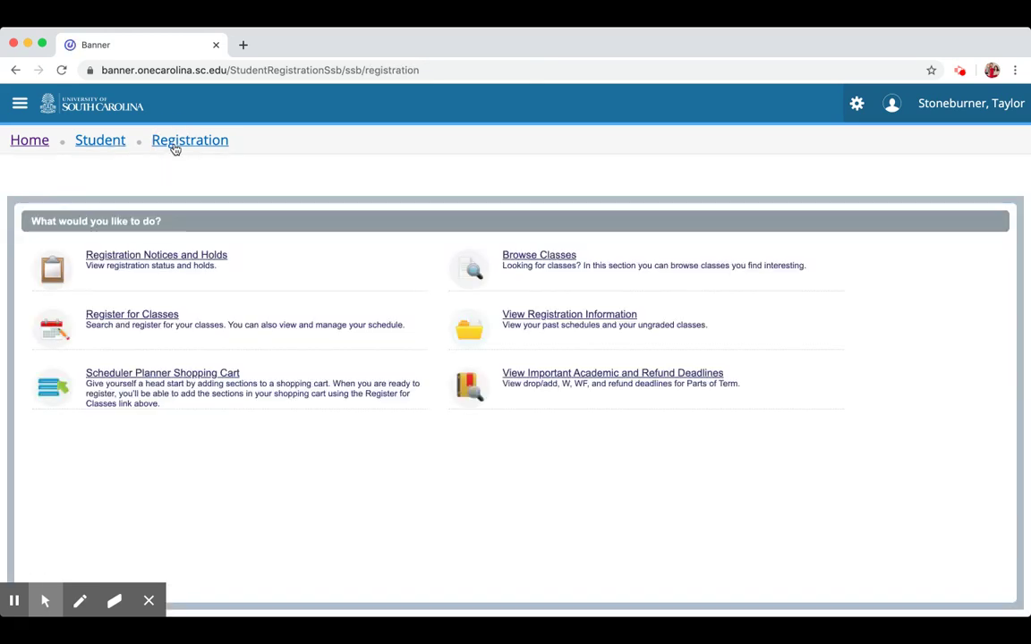
pyautogui.click(118, 315)
pyautogui.click(70, 284)
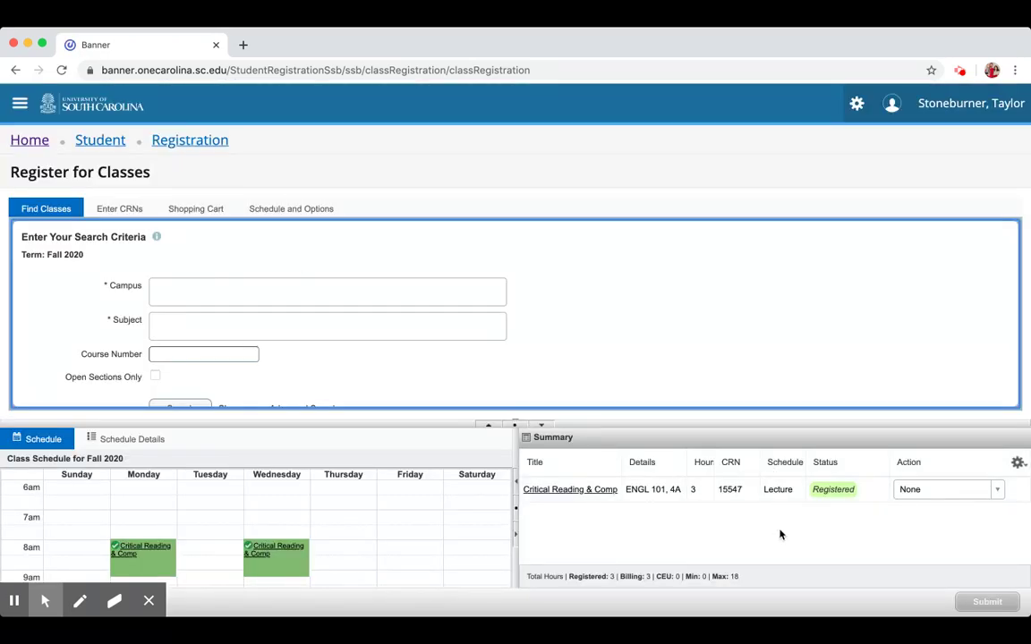
pyautogui.click(991, 493)
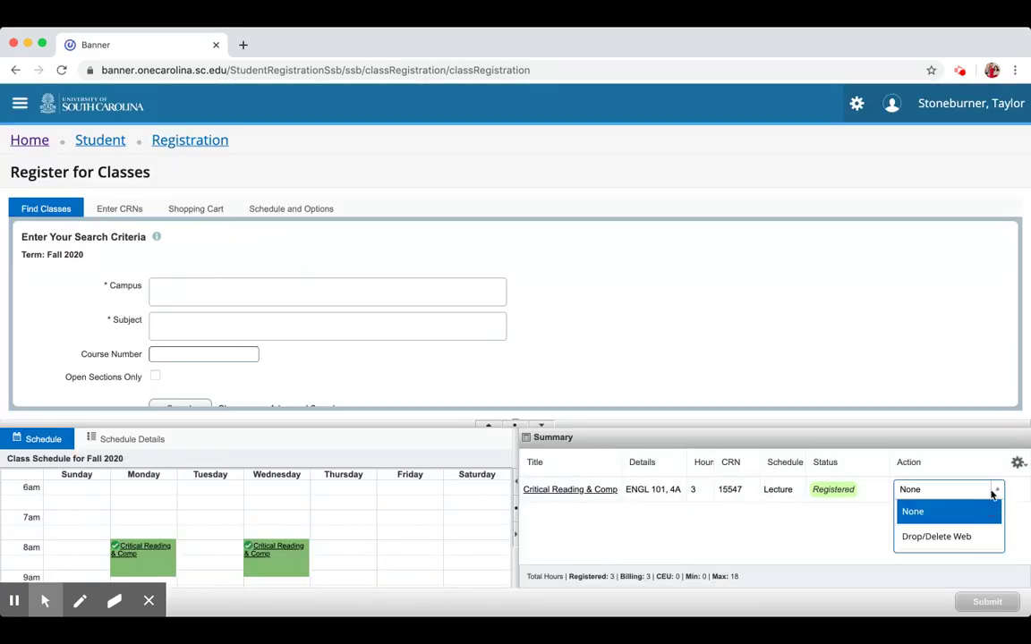
pyautogui.click(947, 535)
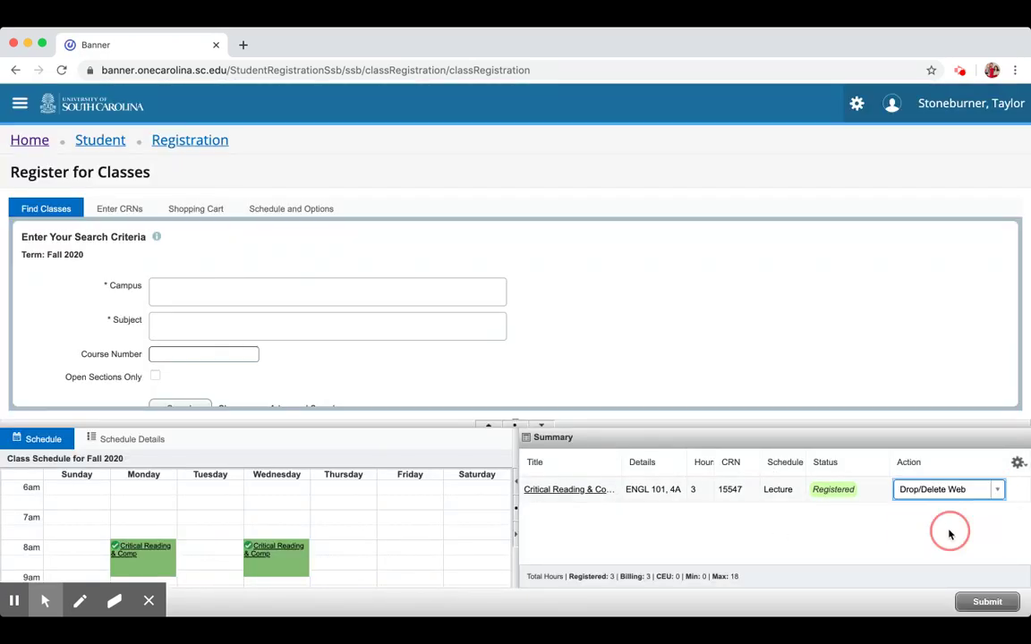
pyautogui.click(987, 603)
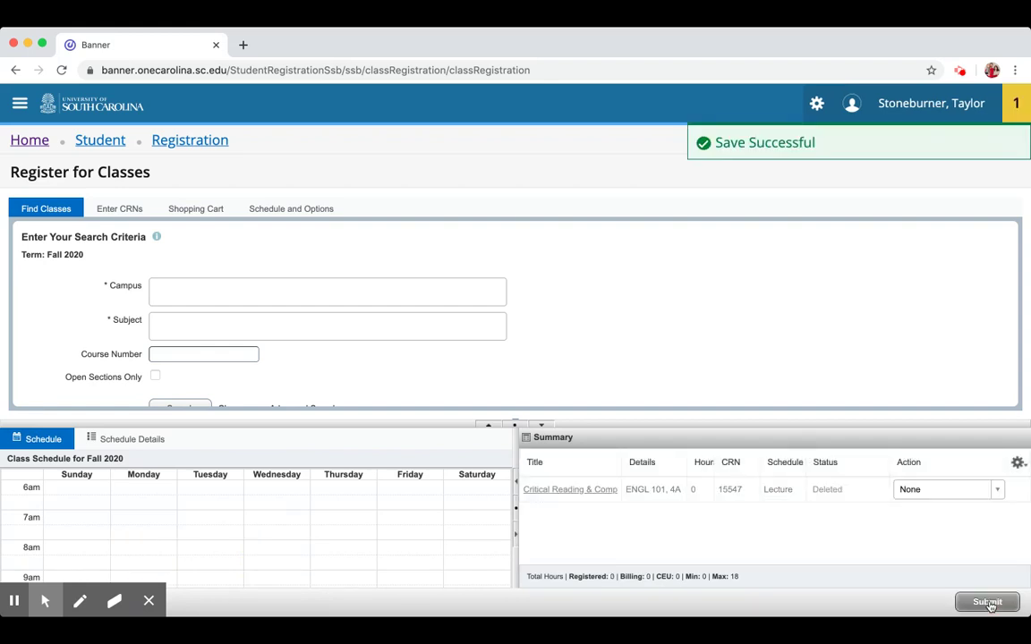